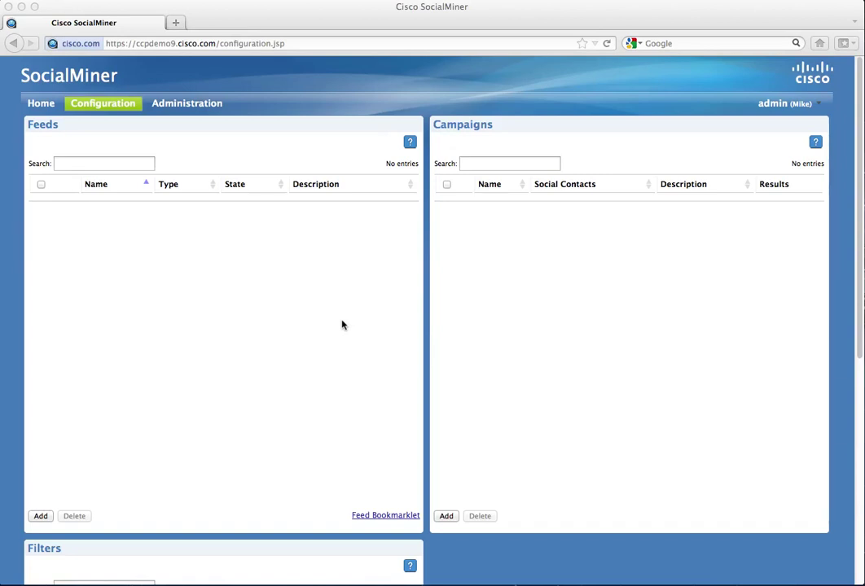
Add a new Chat-type feed named 'click to chat' and save it
left_click(40, 516)
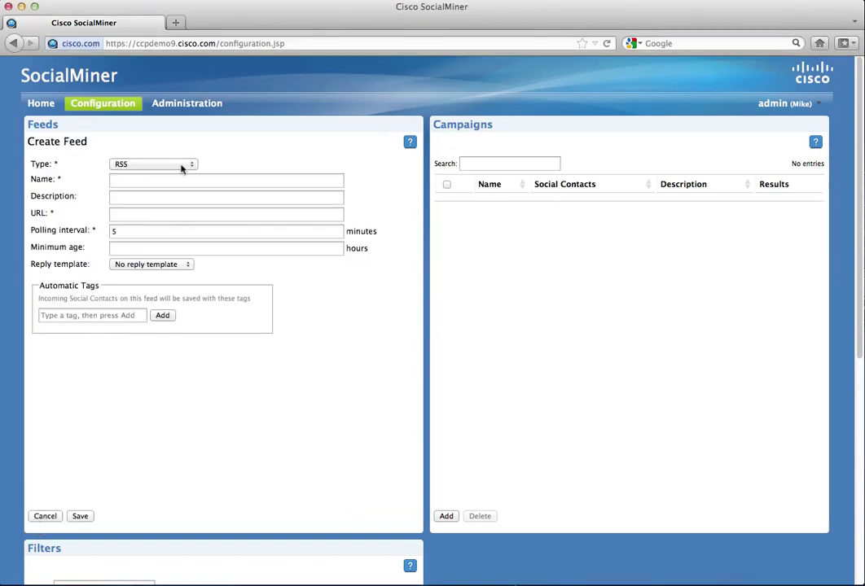
left_click(183, 166)
left_click(153, 203)
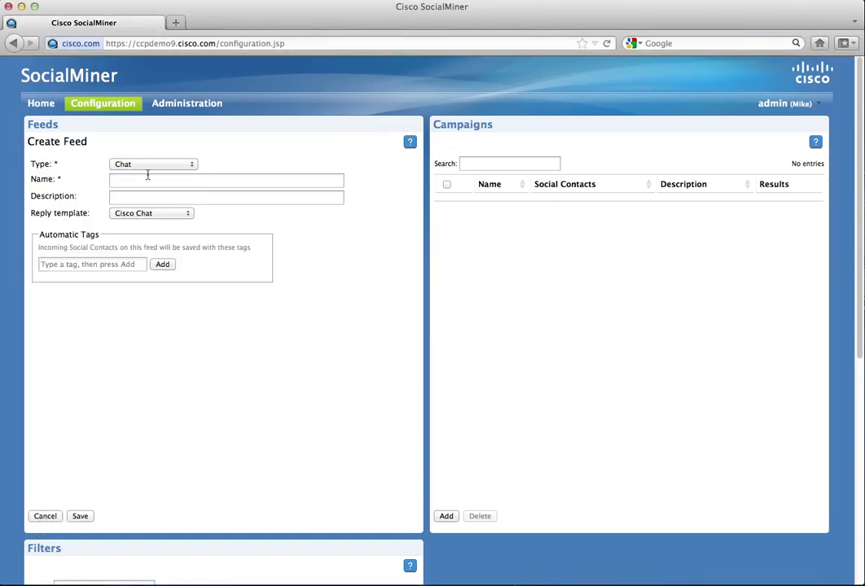
left_click(145, 181)
type("click")
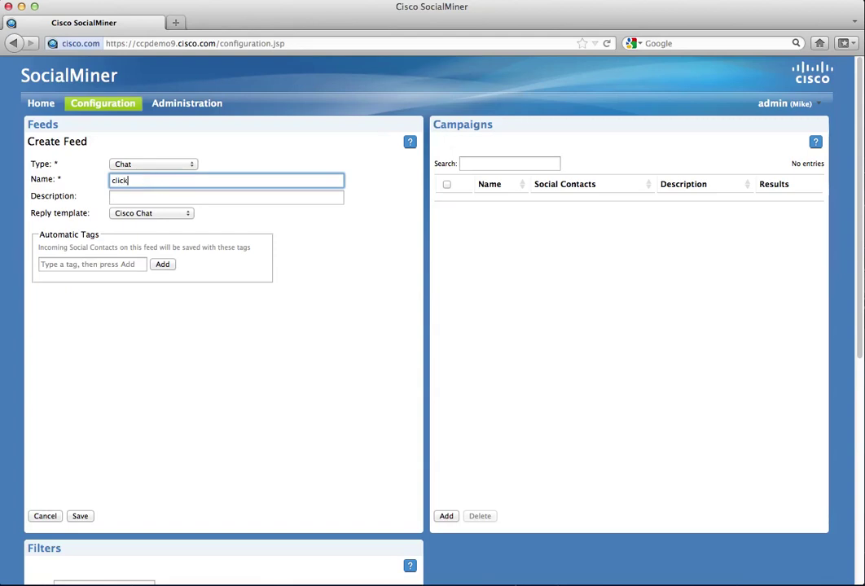
type(" to chat")
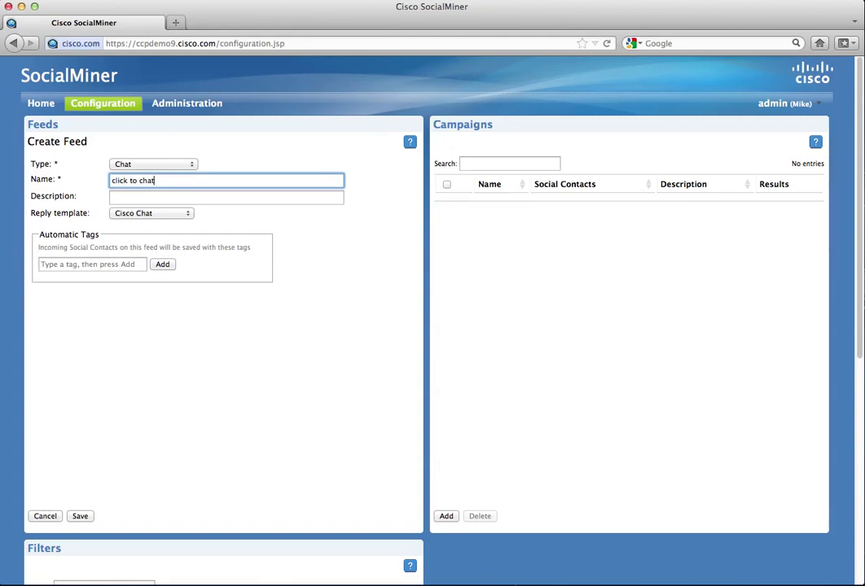
left_click(83, 517)
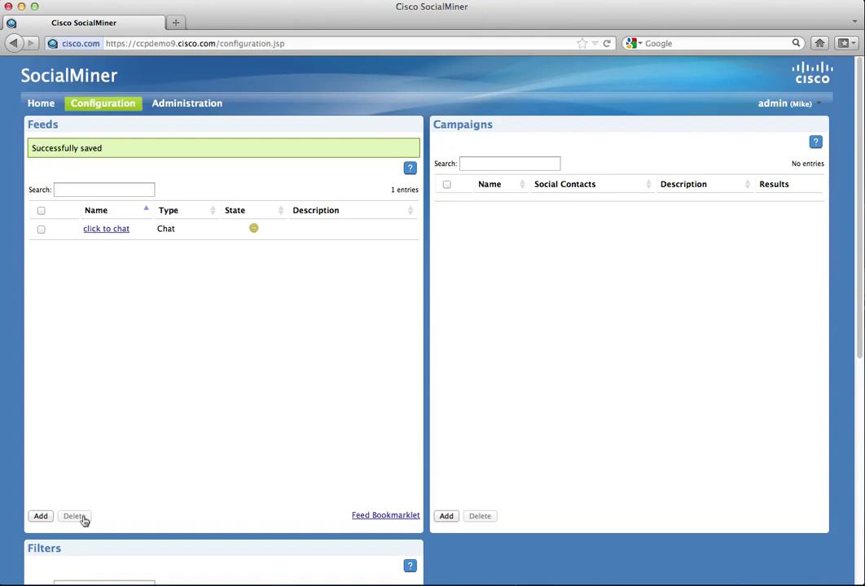
Add a 'Customer Chat' campaign with the click to chat feed selected and save it
left_click(447, 516)
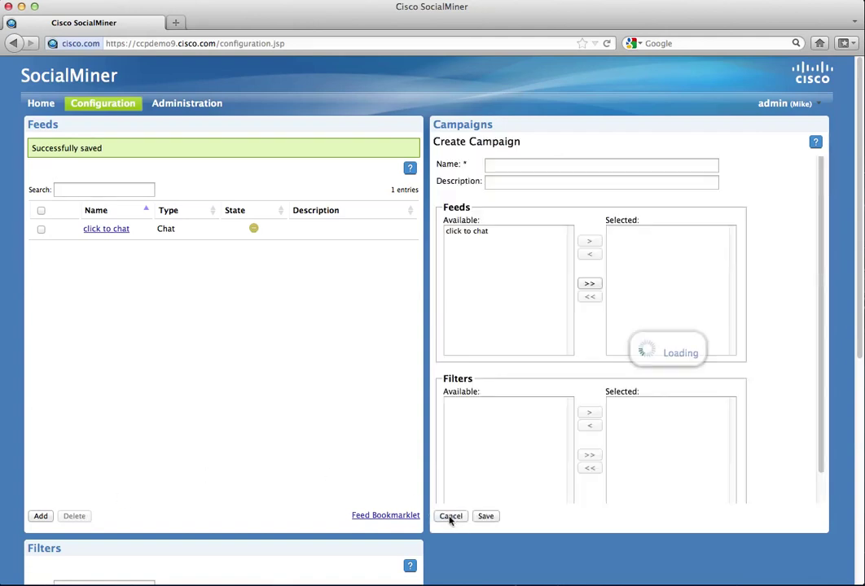
left_click(522, 166)
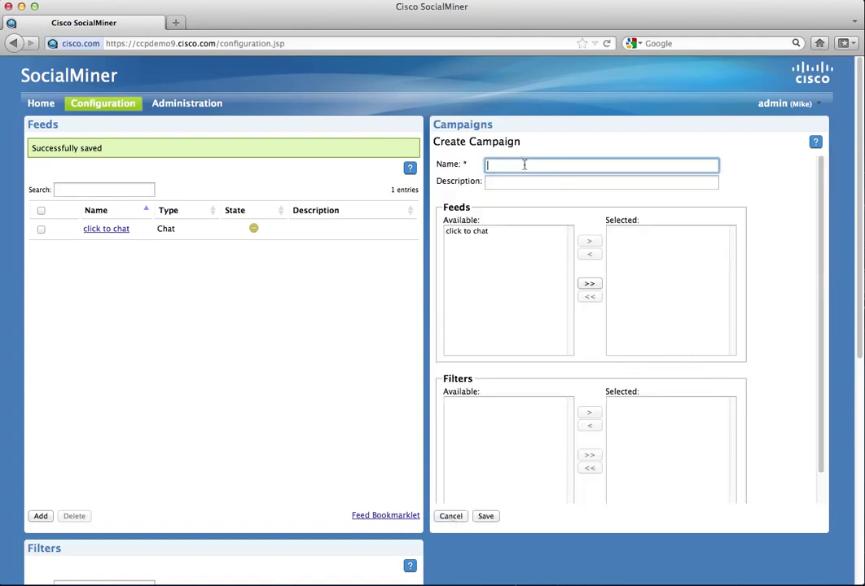
type("C")
left_click(521, 178)
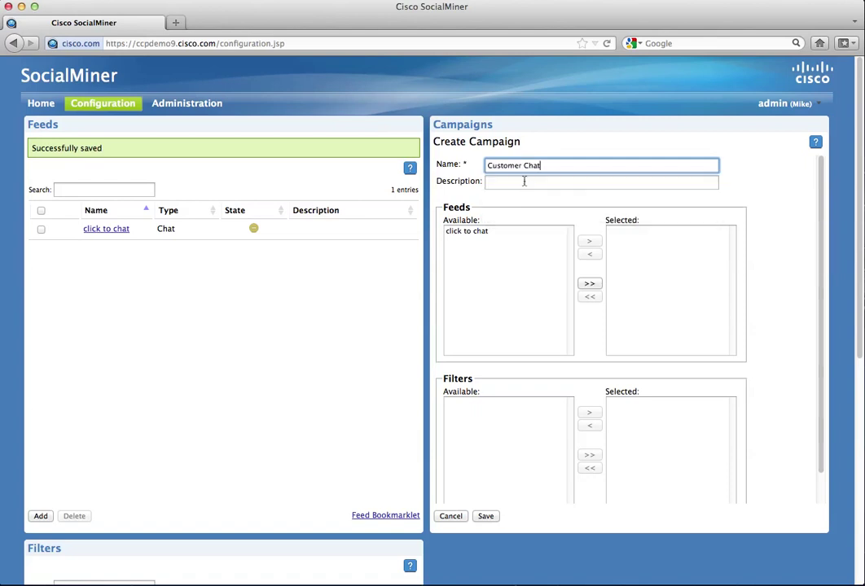
left_click(523, 235)
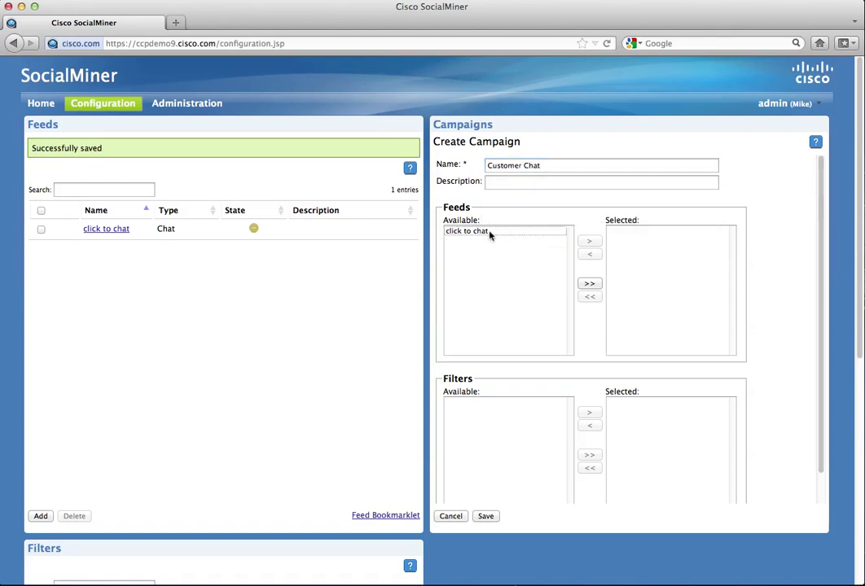
left_click(490, 232)
left_click(592, 244)
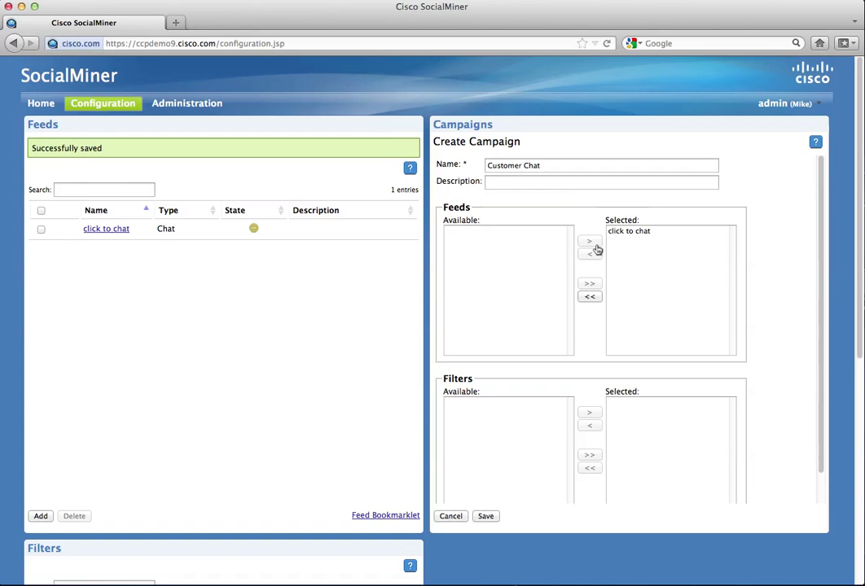
left_click(485, 517)
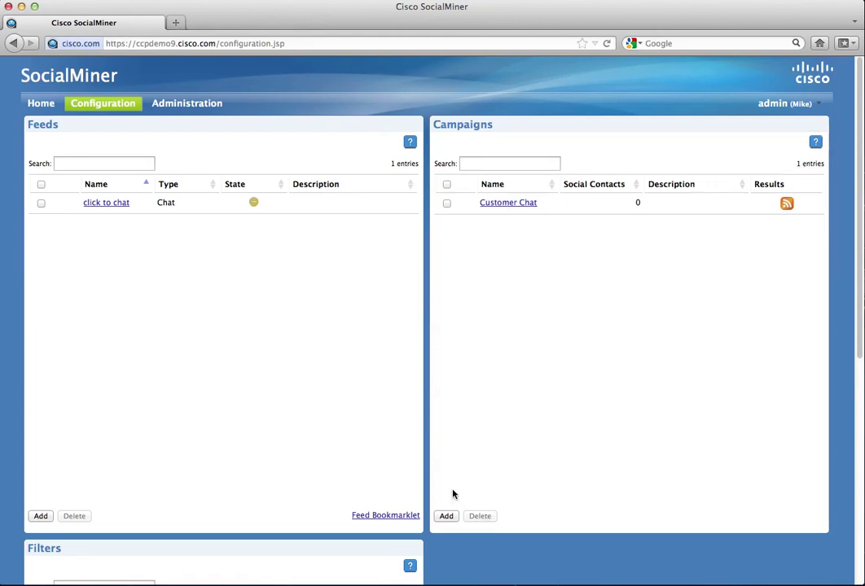
In the Home view settings, change the chat alias to a new agent name, then return to Configuration
left_click(41, 105)
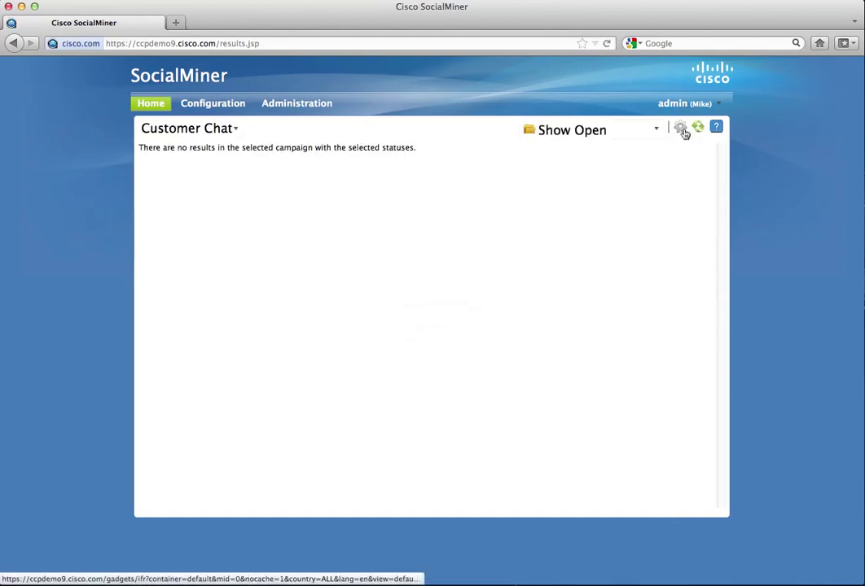
left_click(679, 130)
left_click(257, 186)
left_click_drag(257, 187, 158, 185)
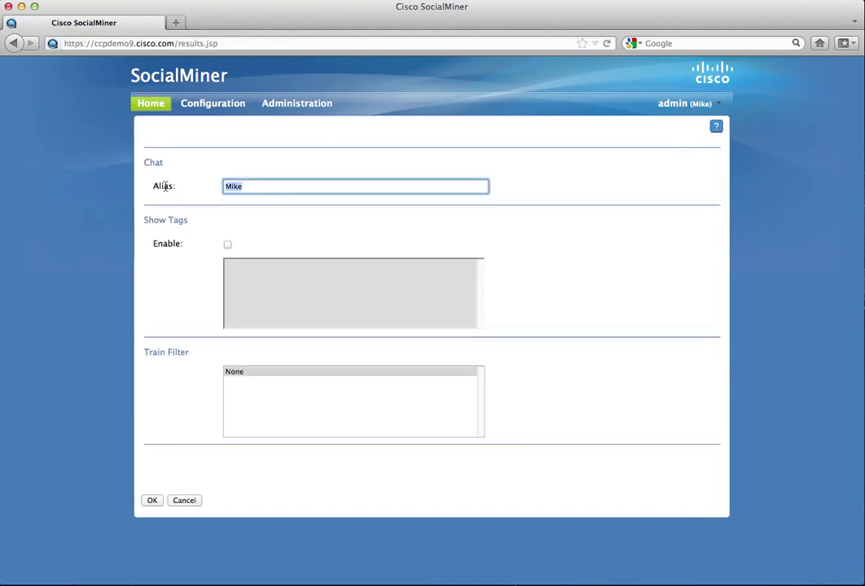
type("John")
left_click(153, 501)
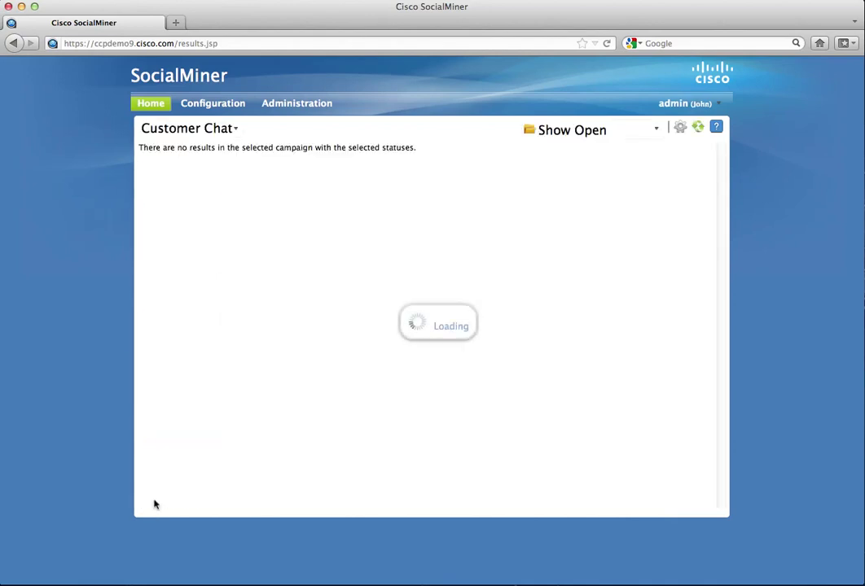
left_click(212, 103)
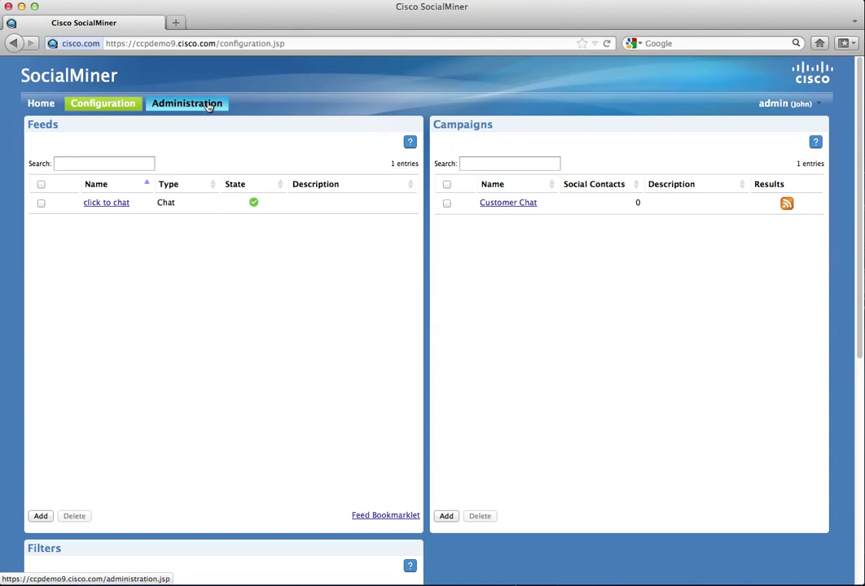
Copy the click to chat feed's sample HTML form code and leave the feed editor unchanged
left_click(120, 203)
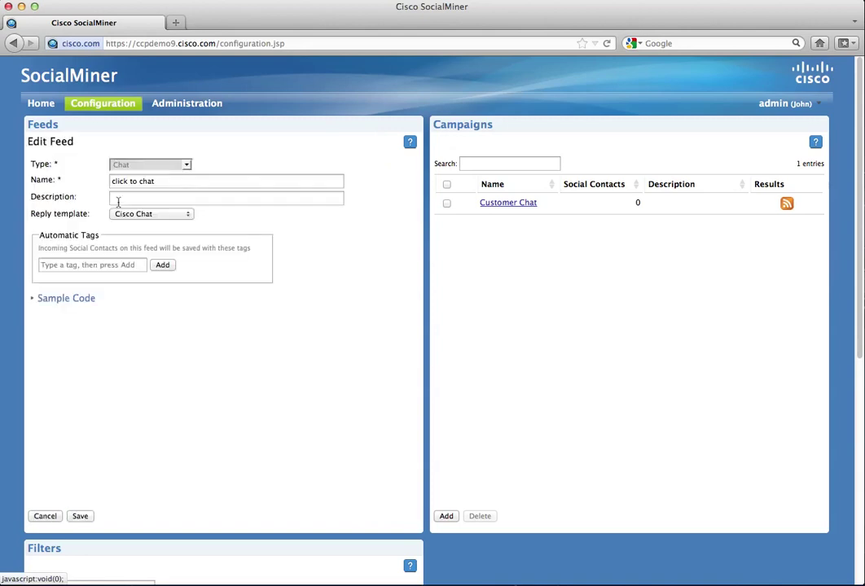
left_click(83, 299)
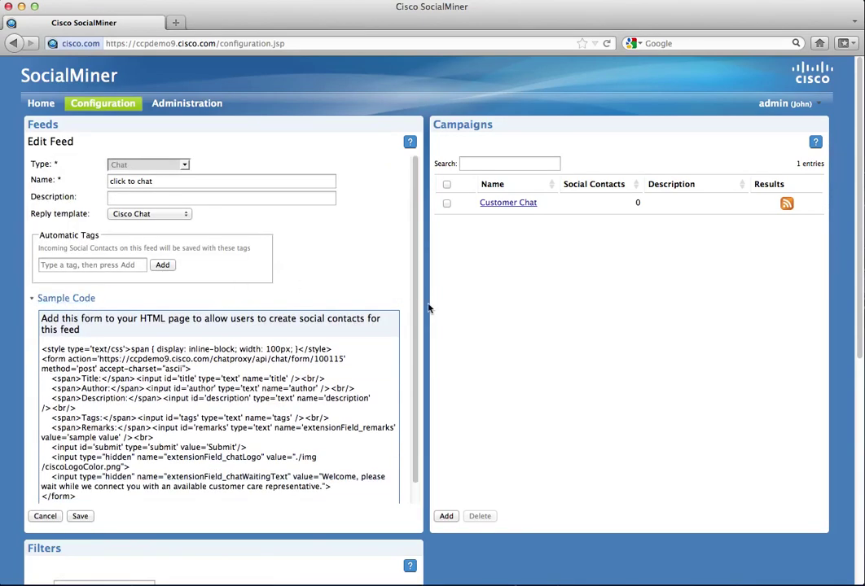
scroll(419, 322, "down", 1)
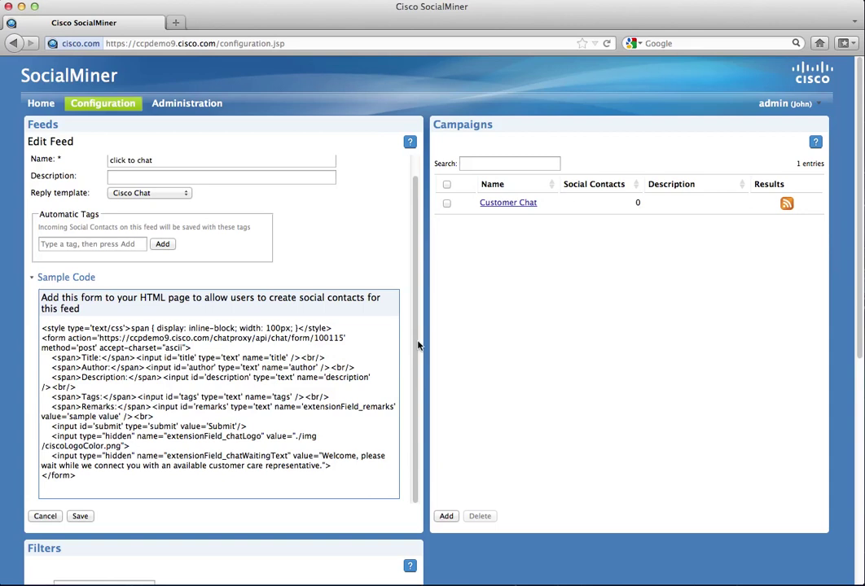
left_click_drag(79, 475, 43, 326)
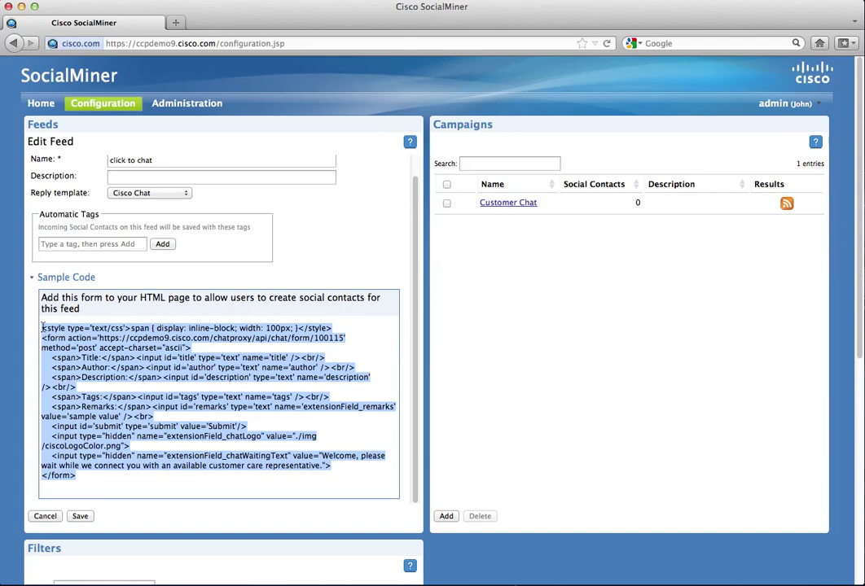
left_click(57, 517)
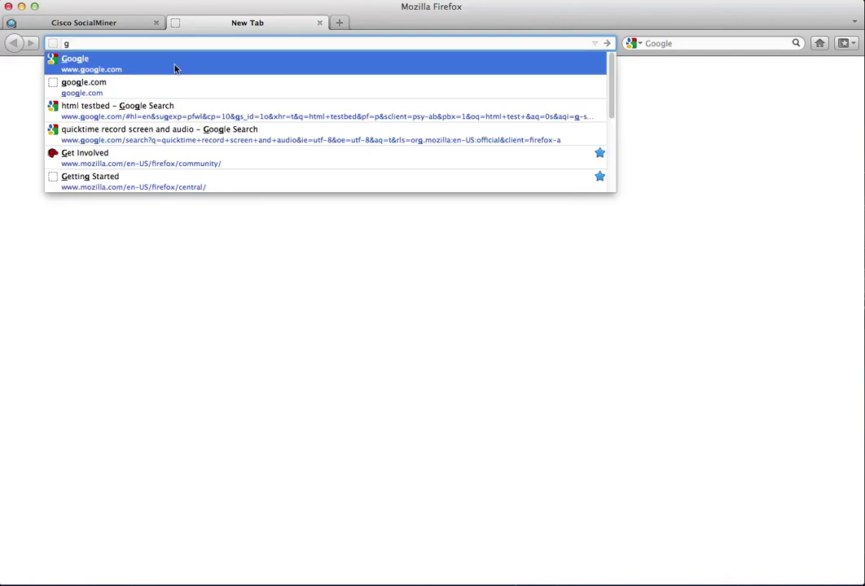
Search Google for 'html testbed', open the HTML Test Bed page and select its template code
left_click(175, 69)
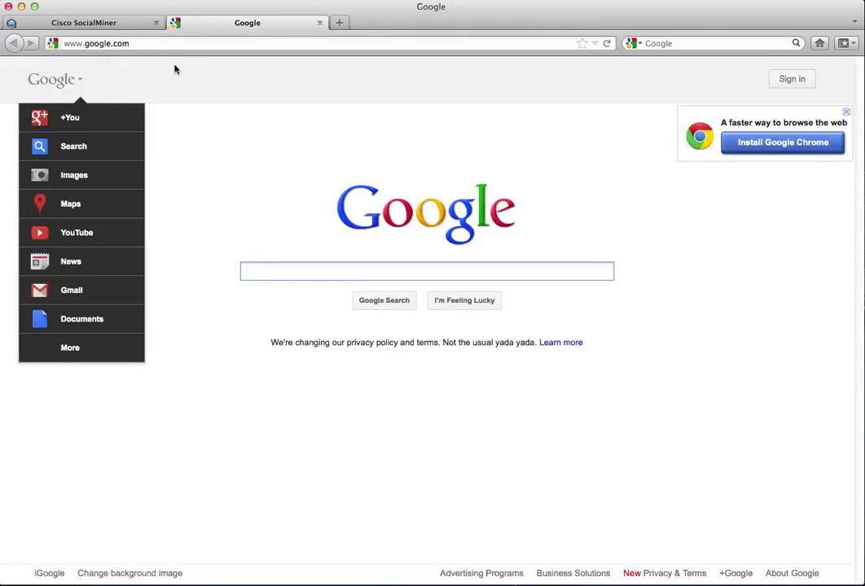
type("html t")
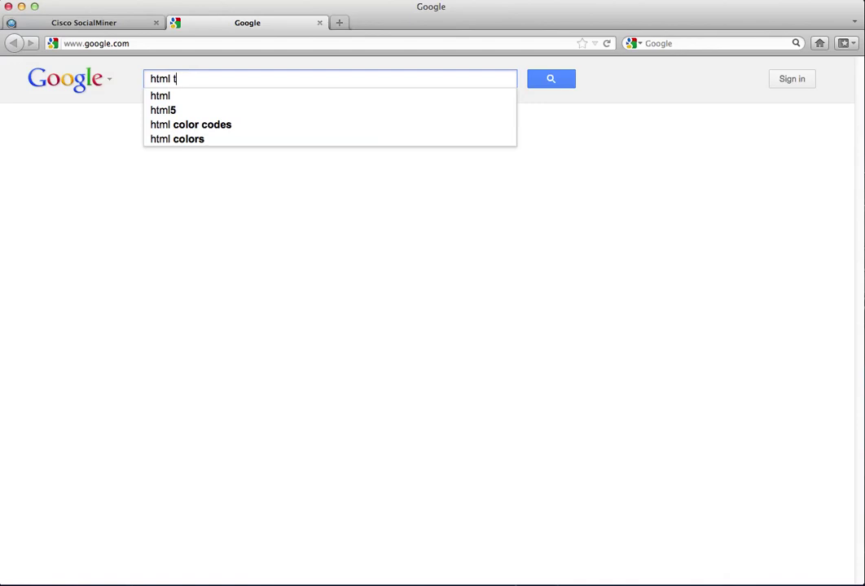
type("estbed")
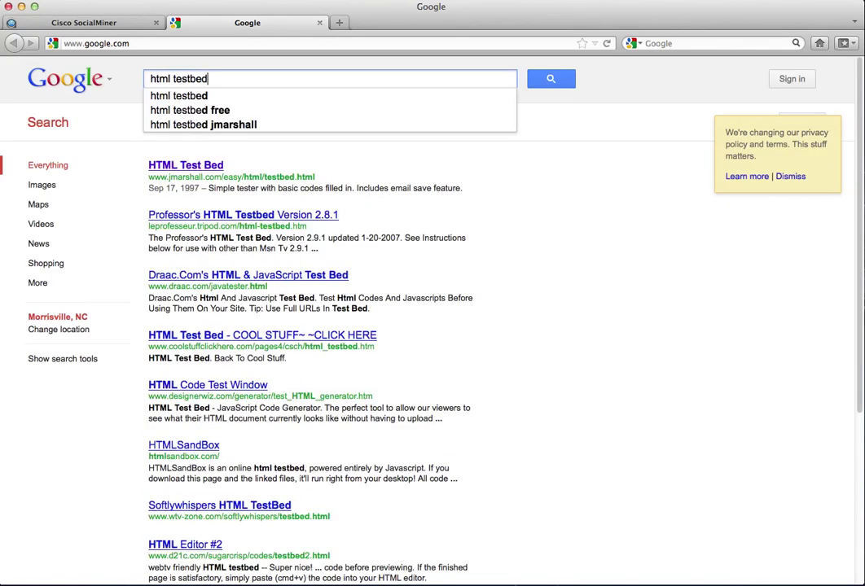
key("Return")
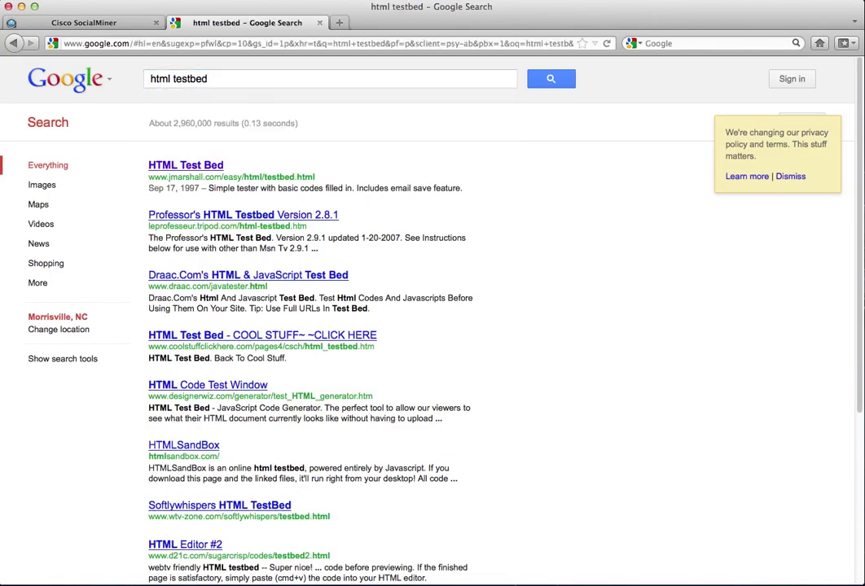
left_click(184, 165)
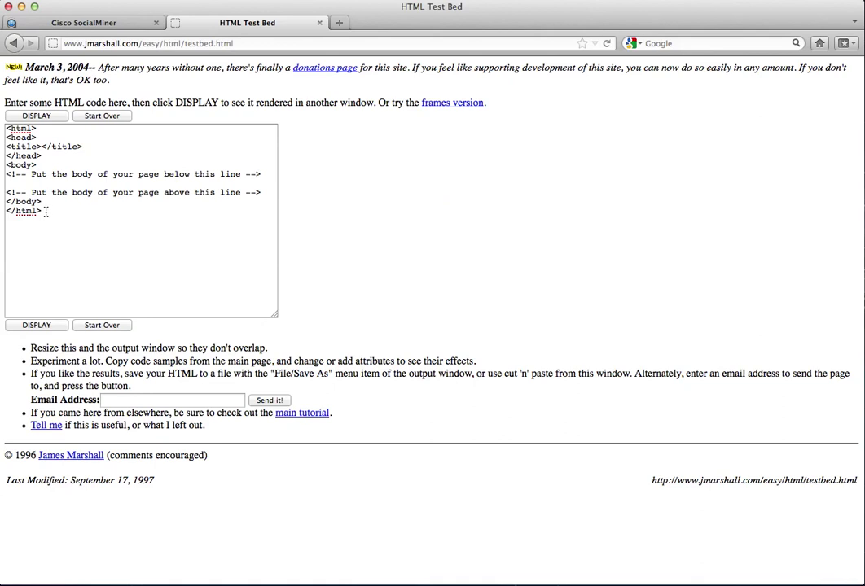
left_click_drag(46, 212, 6, 128)
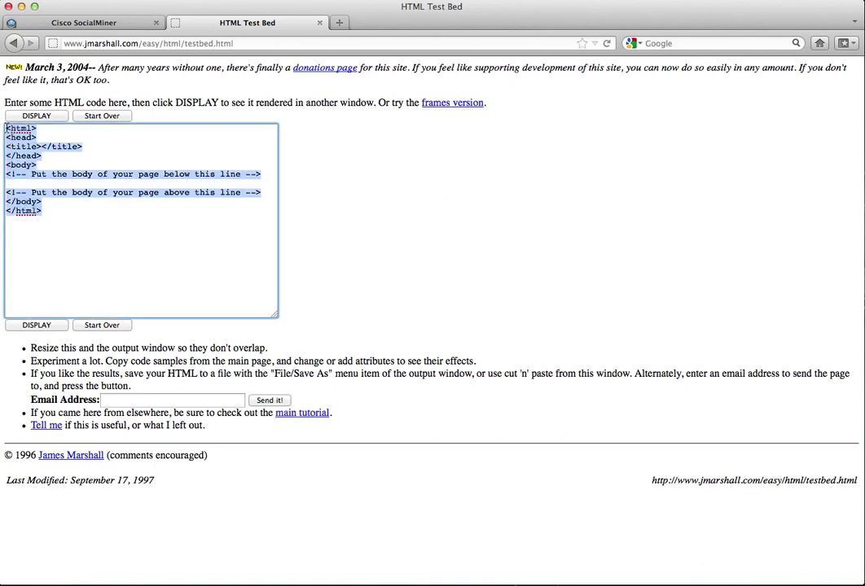
Paste the chat form HTML over the template code and display it
key("cmd+v")
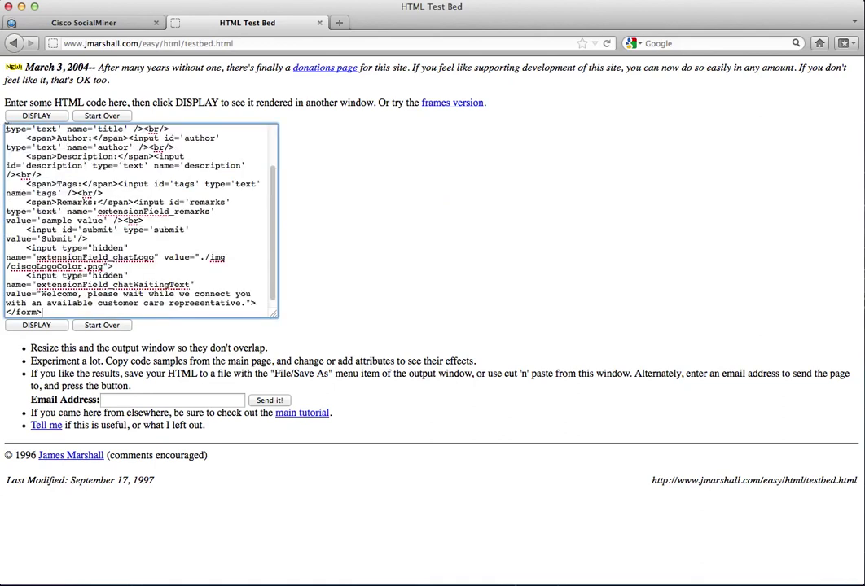
left_click(36, 115)
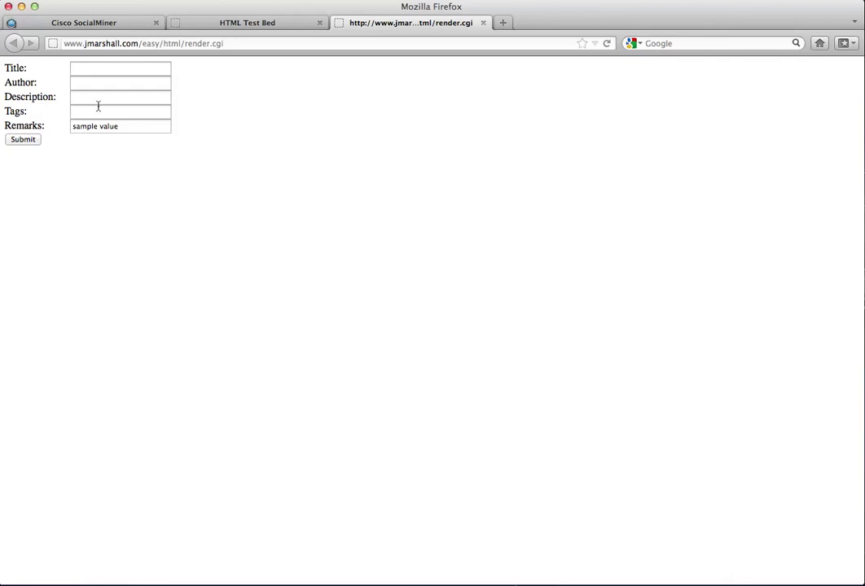
Submit the form with title 'Router Help!', the customer's name as author, and description 'No power'
left_click(113, 70)
type("R")
left_click(120, 82)
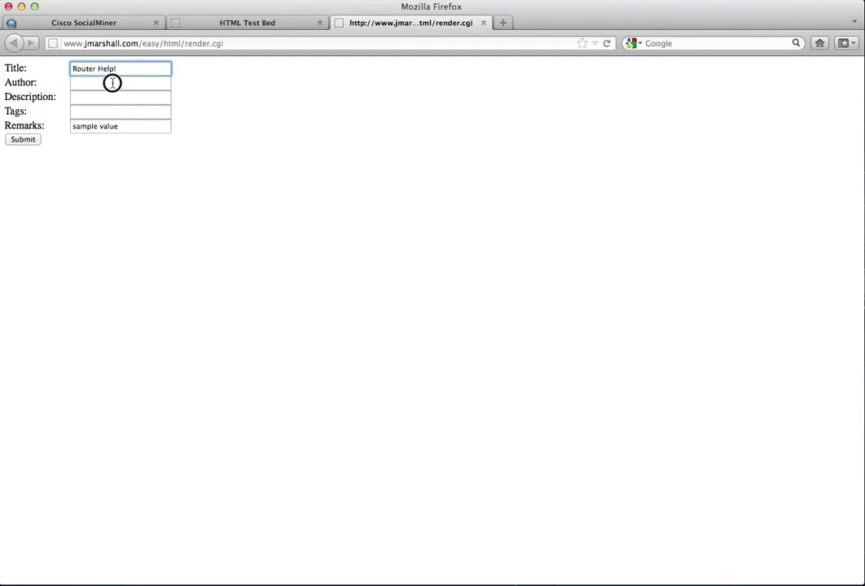
left_click(113, 83)
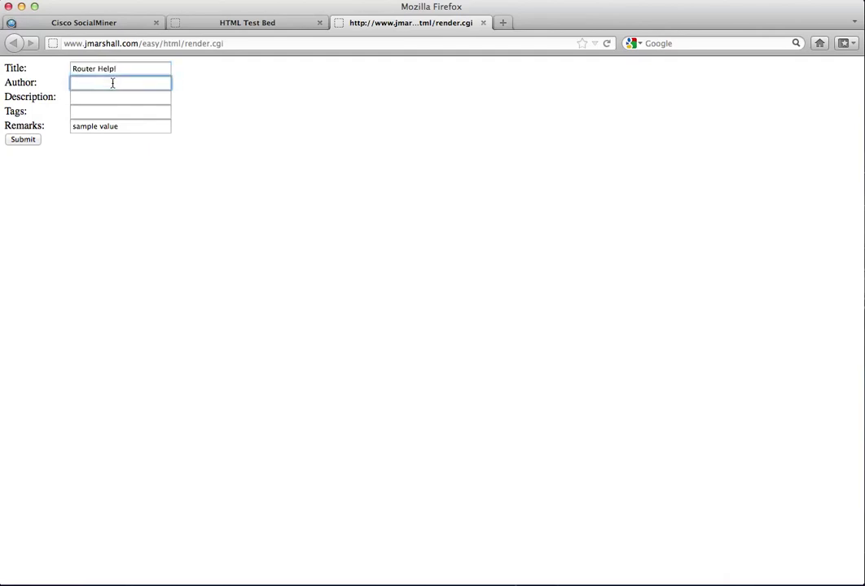
type("Mi")
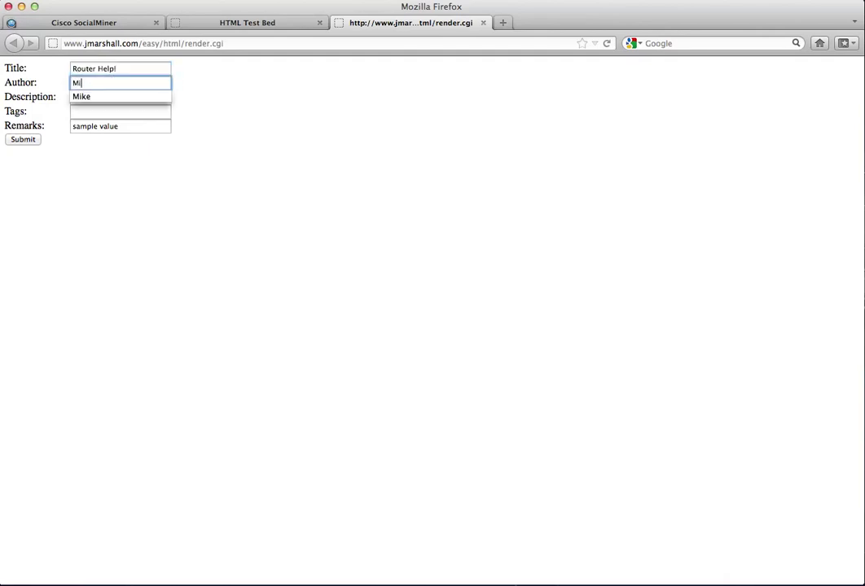
left_click(112, 98)
left_click(105, 98)
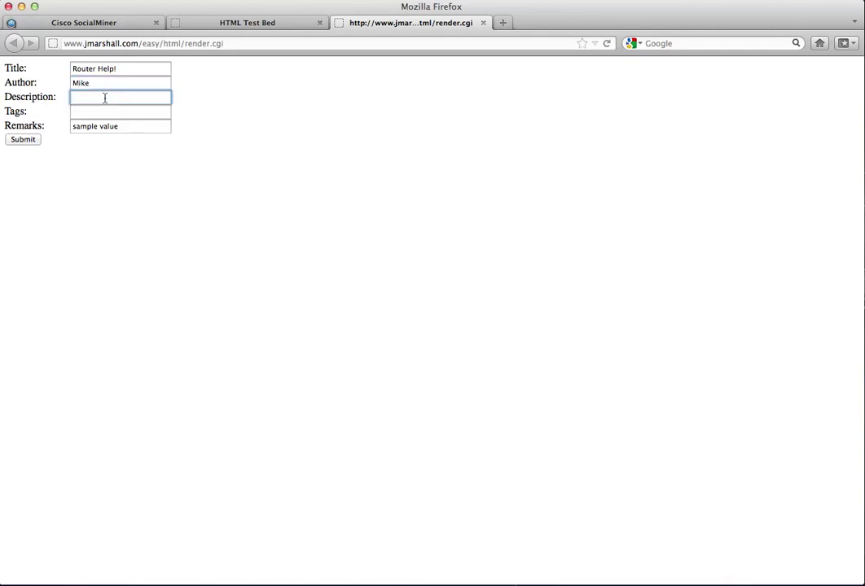
type("No p")
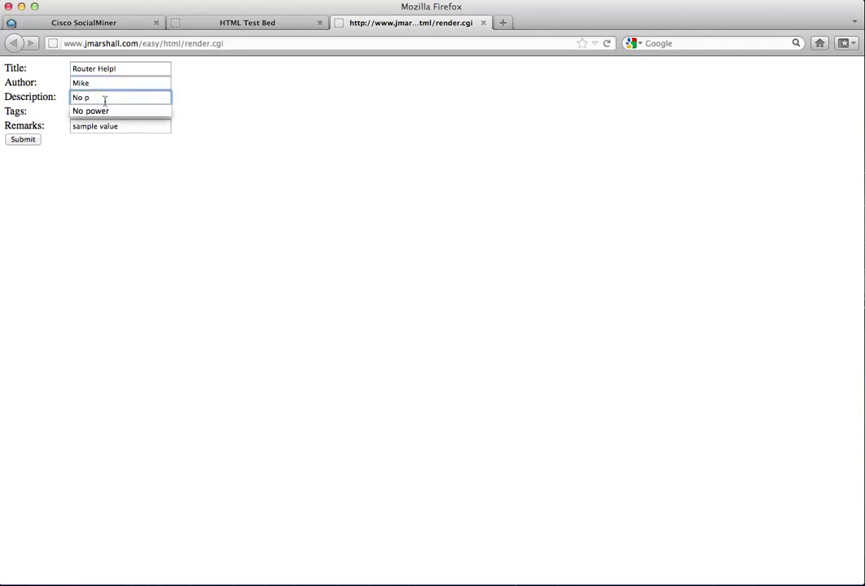
left_click(101, 112)
left_click(24, 140)
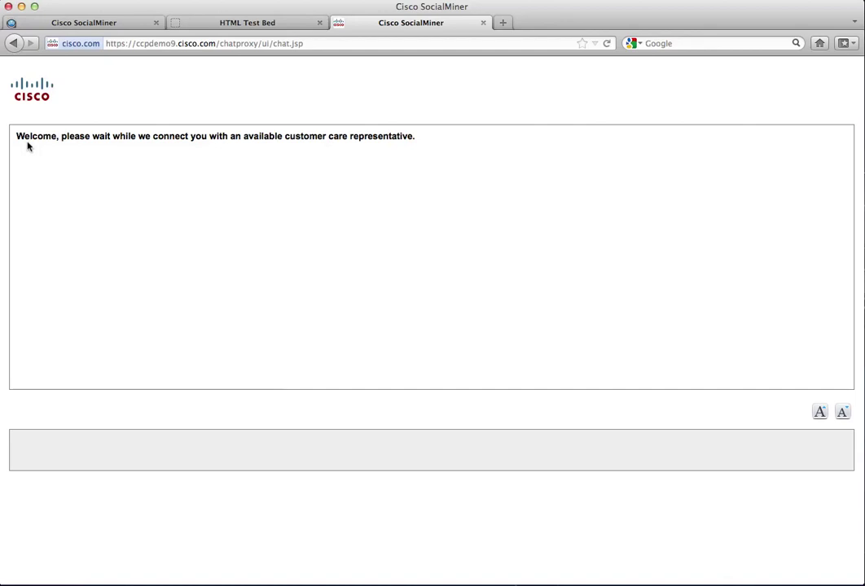
Back in SocialMiner, open the Customer Chat results and reply to the Router Help! chat request
left_click(36, 21)
left_click(55, 98)
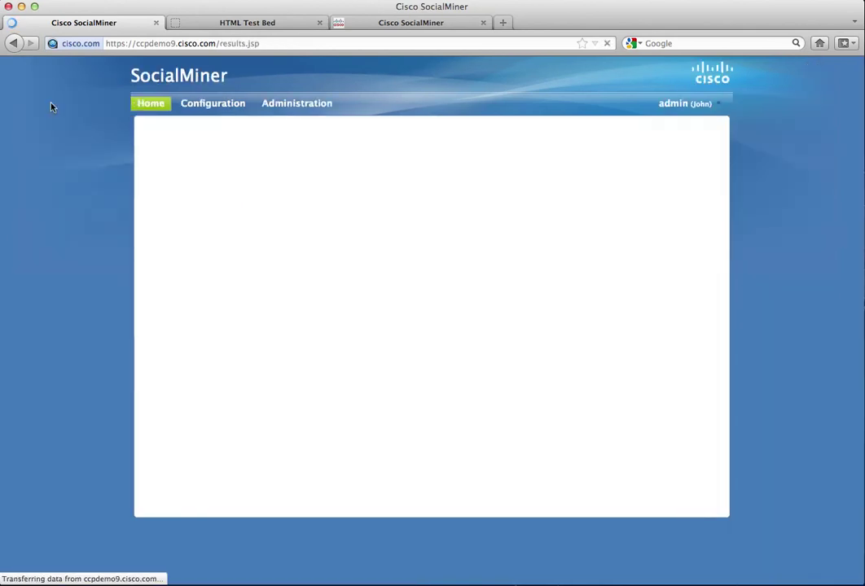
mouse_move(204, 179)
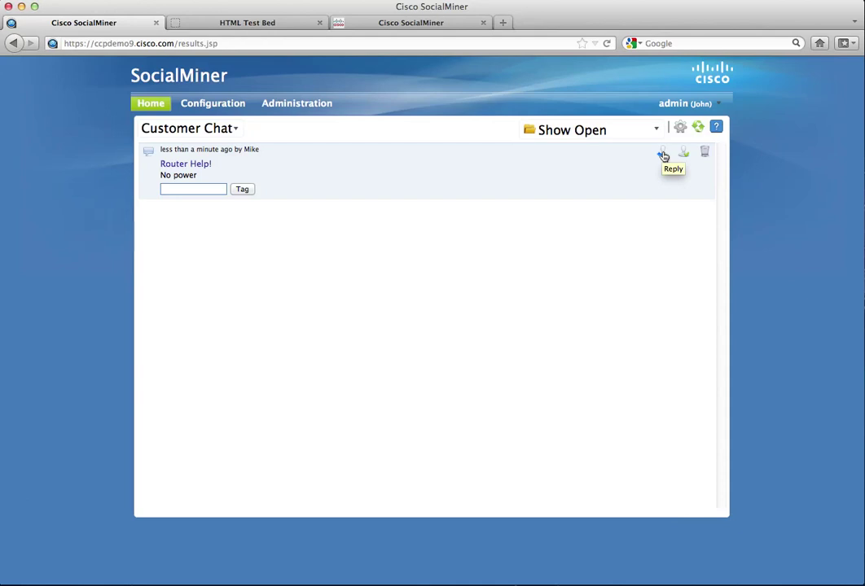
left_click(662, 154)
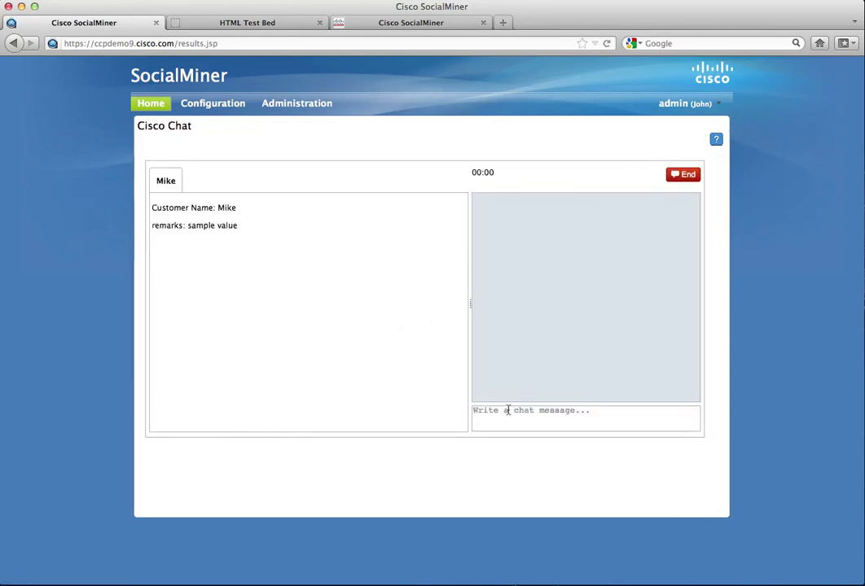
left_click(506, 413)
As the agent, send the greeting 'Hello, how may i help you?'
left_click(409, 24)
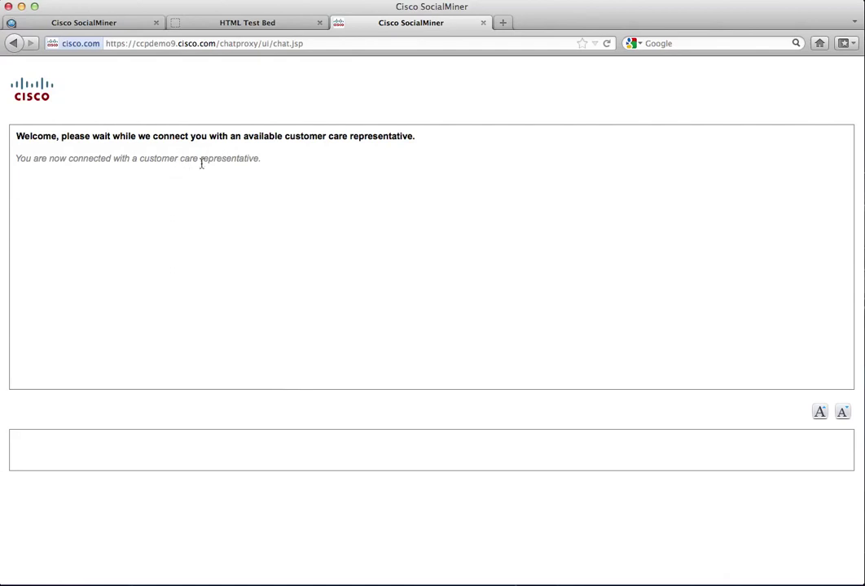
left_click(104, 24)
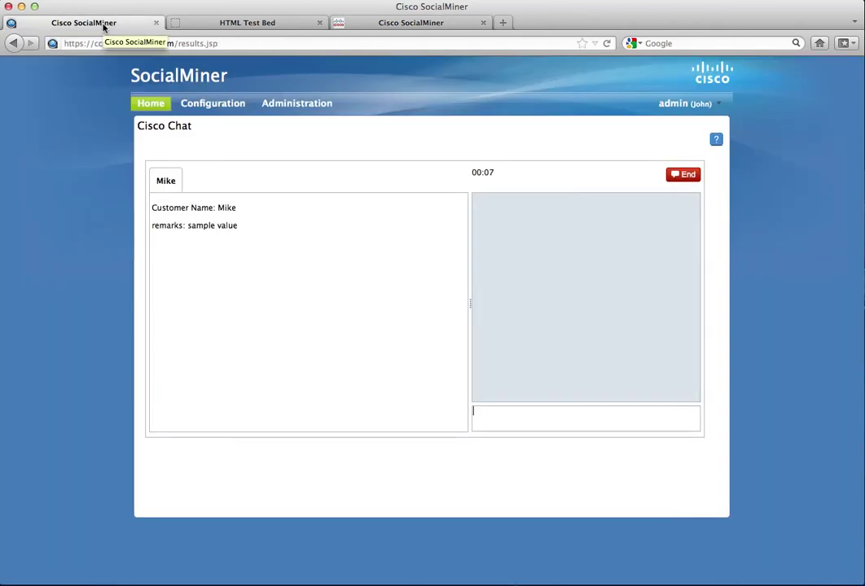
type("Hello, ")
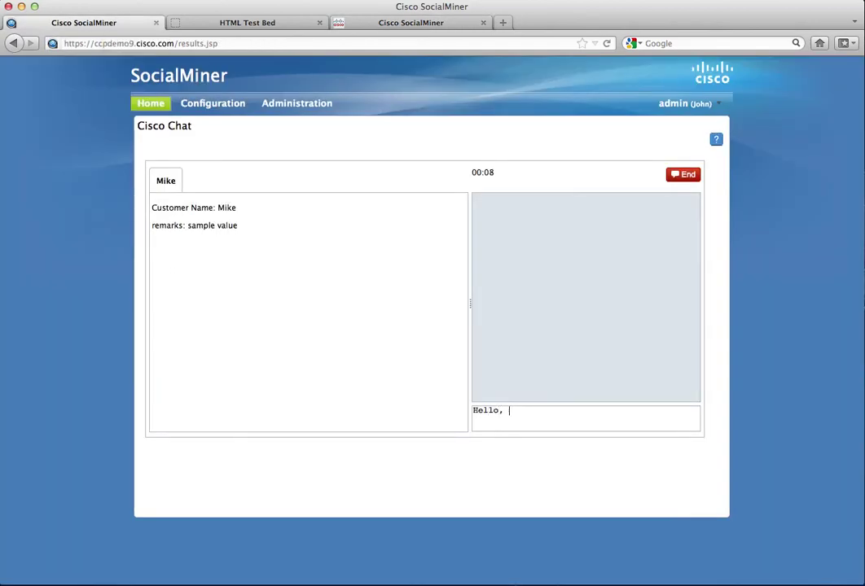
type("how may i help you")
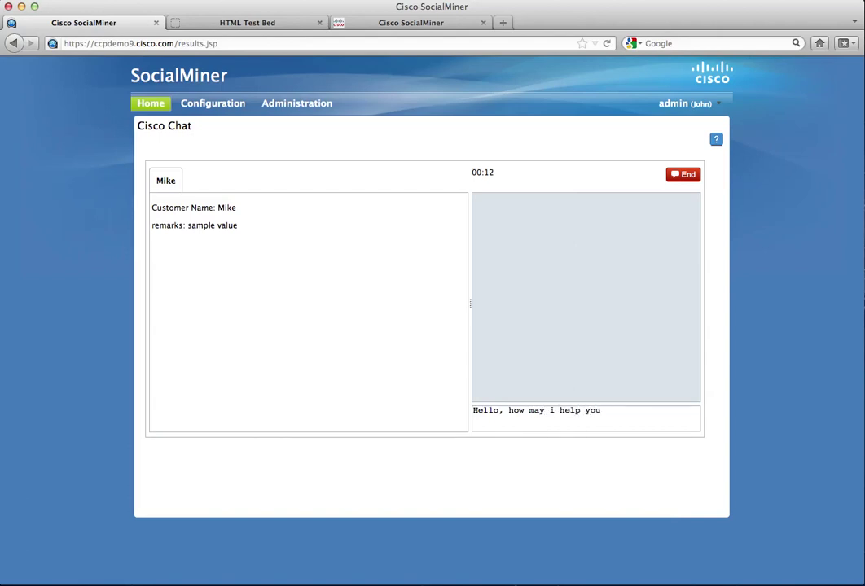
type("?")
key("Return")
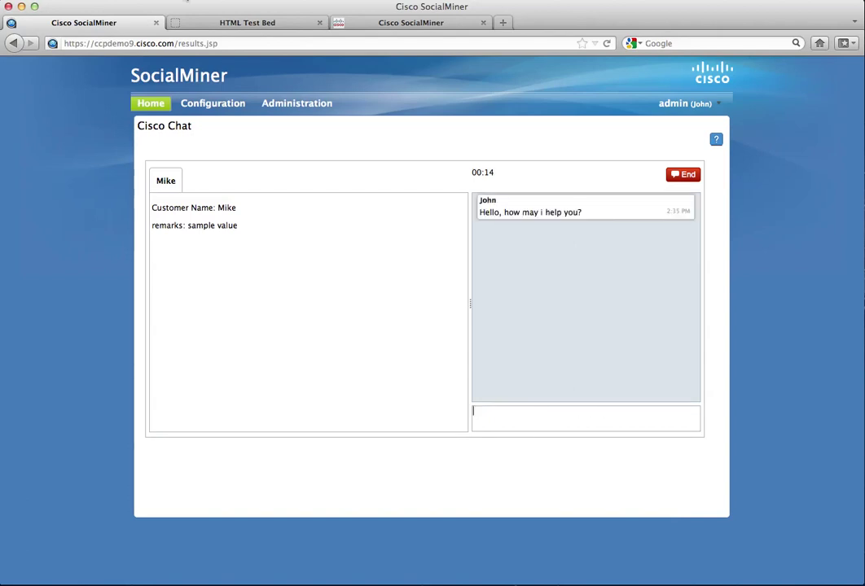
As the customer, reply 'My router is not working. Can you help?'
left_click(341, 23)
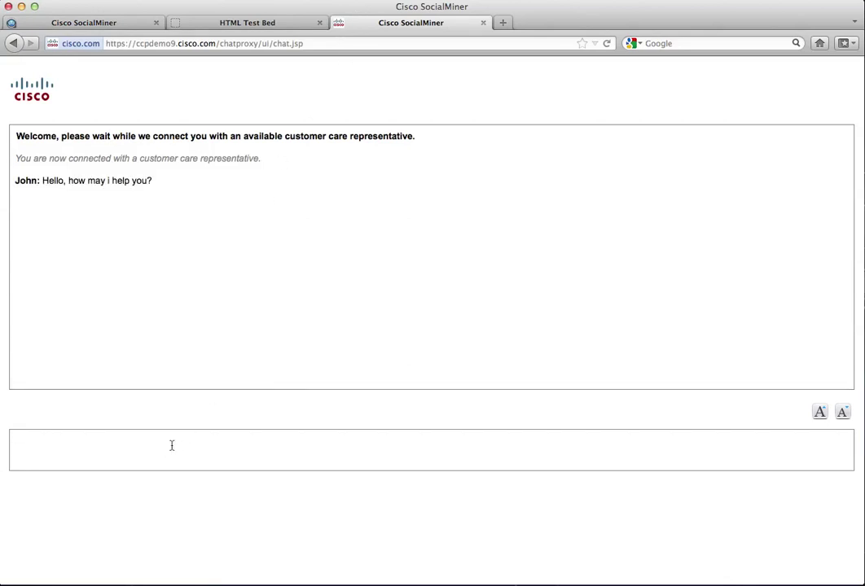
type("My router is not working")
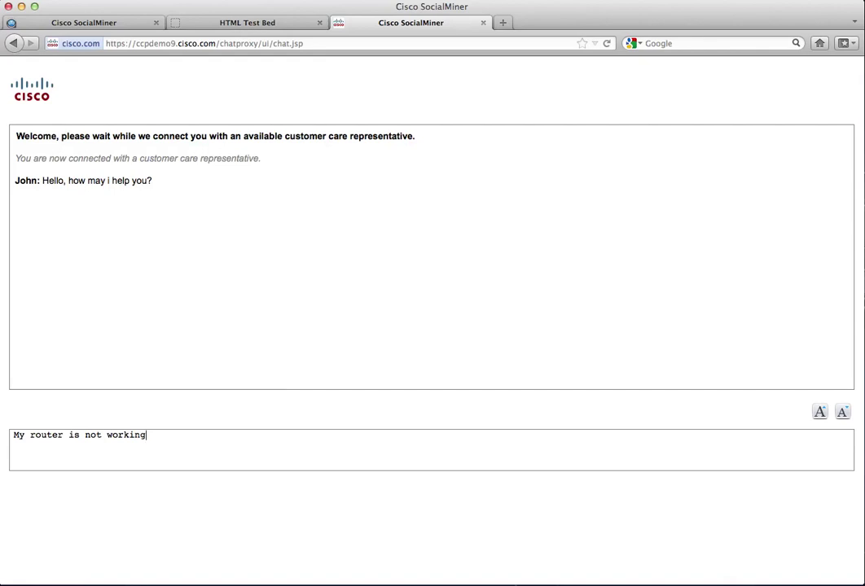
type(". Can you help?")
key("Return")
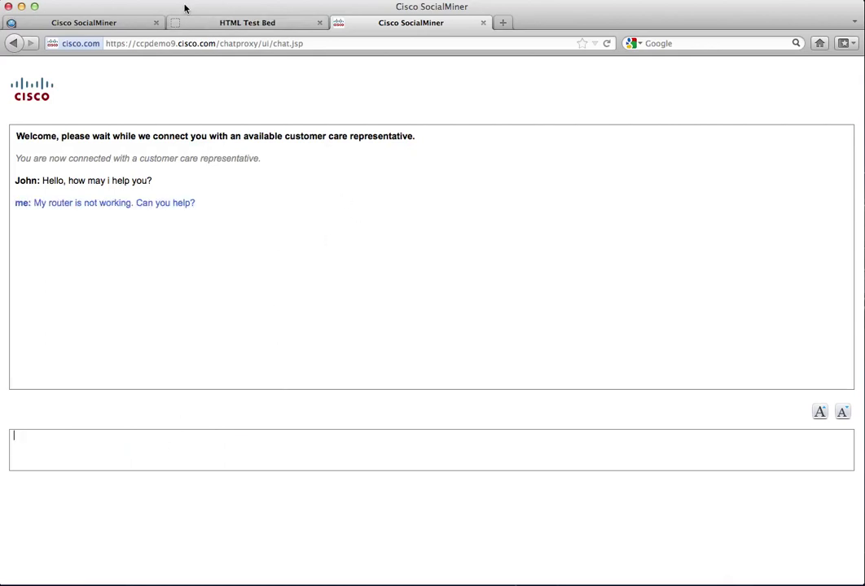
As the agent, send 'Sure, what is the model number?' to the customer
left_click(131, 23)
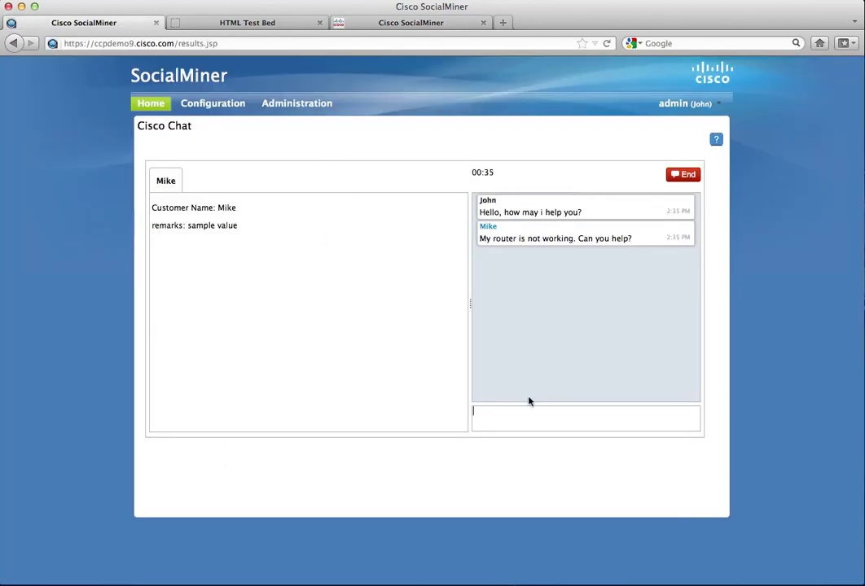
type("Sure, what is the model num")
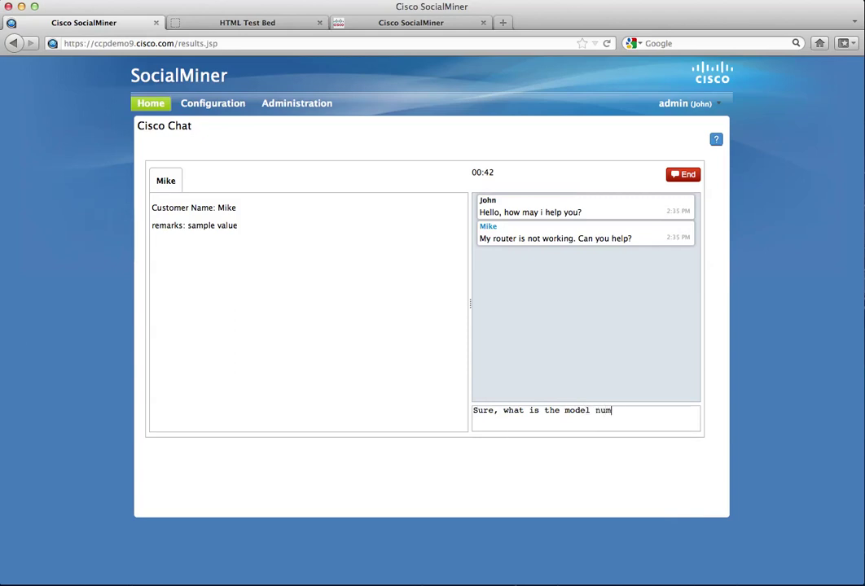
type("ber?")
key("Return")
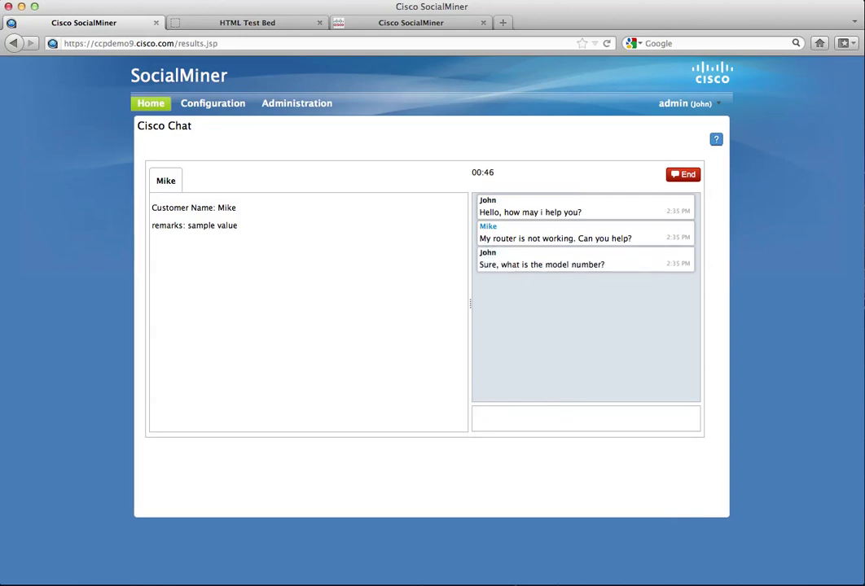
left_click(683, 178)
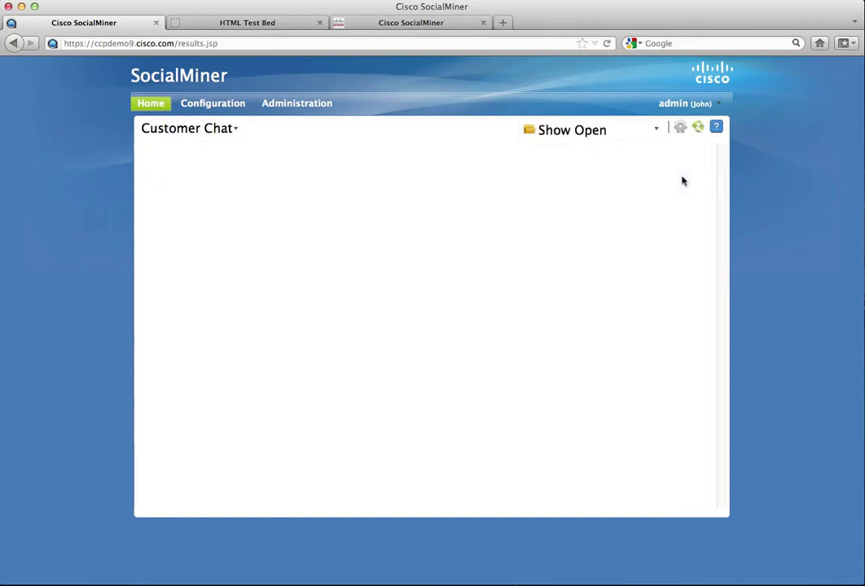